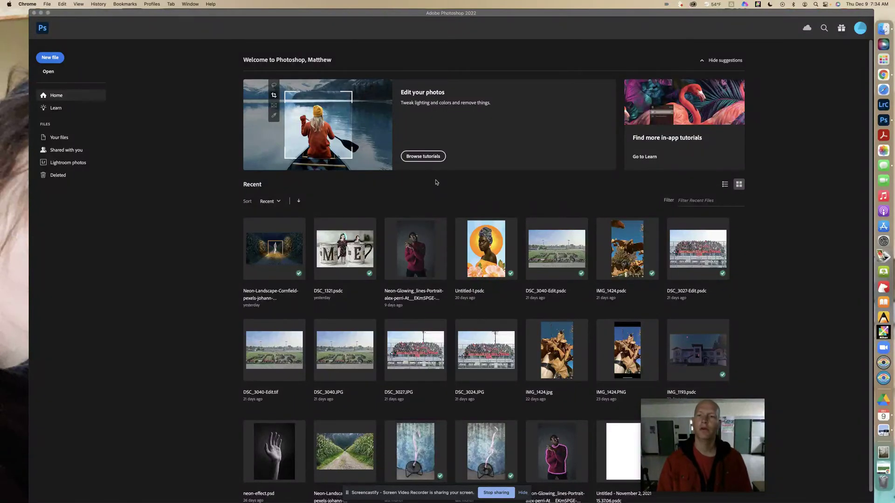
Bring Photoshop's Home screen to the front and widen its window to the left screen edge
{"action": "left_click", "coordinate": [436, 182]}
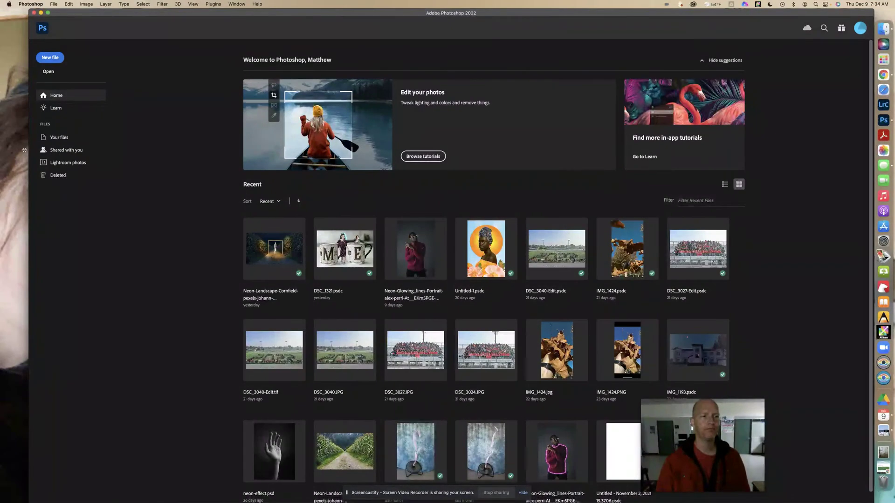
{"action": "left_click_drag", "start_coordinate": [24, 150], "coordinate": [2, 150]}
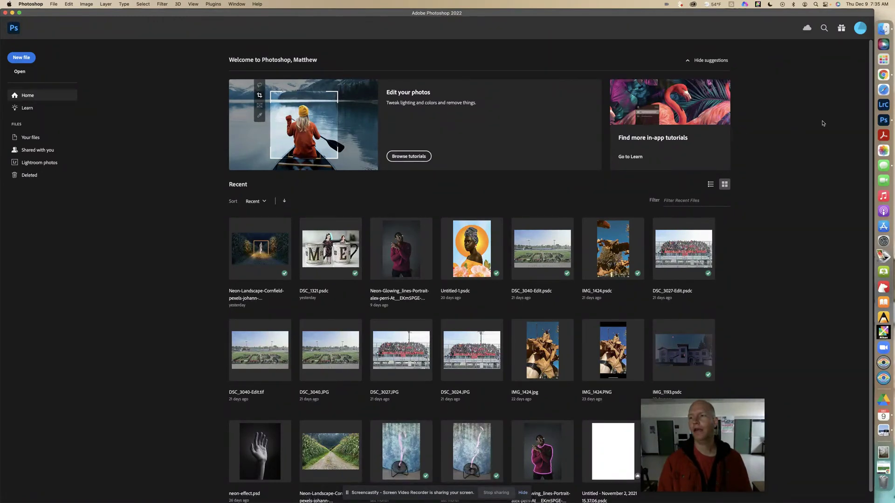
{"action": "right_click", "coordinate": [884, 122]}
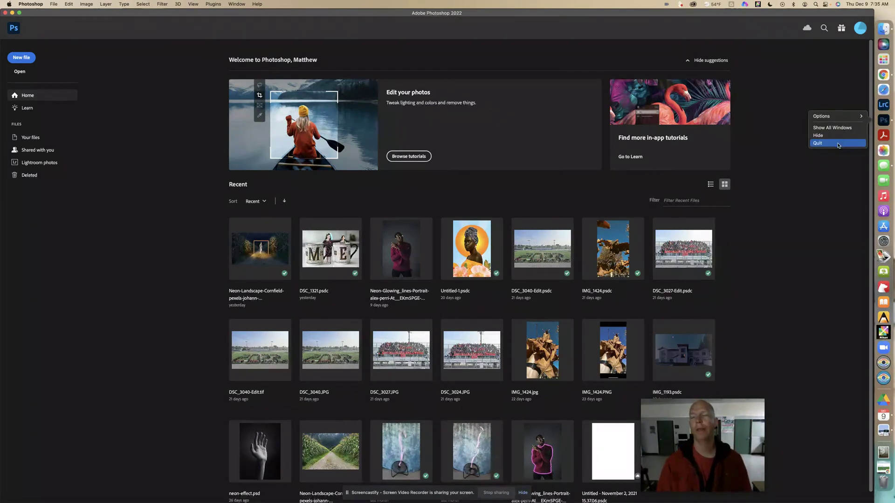
{"action": "left_click", "coordinate": [667, 36]}
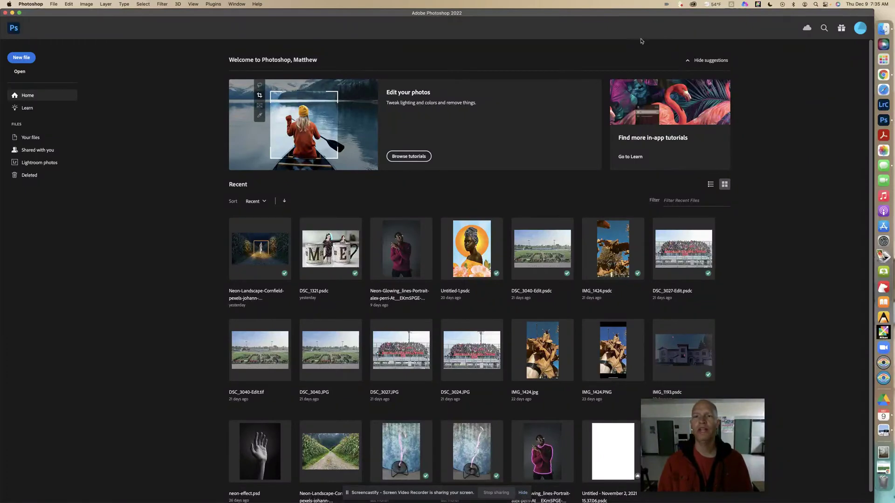
Open the Orientation tutorials and start the 'Add an image' hands-on tutorial
{"action": "left_click", "coordinate": [413, 156]}
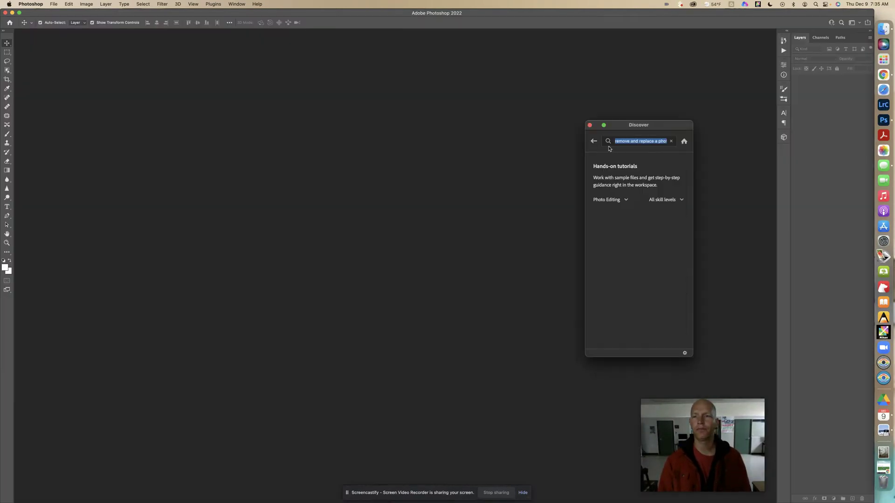
{"action": "left_click", "coordinate": [594, 142]}
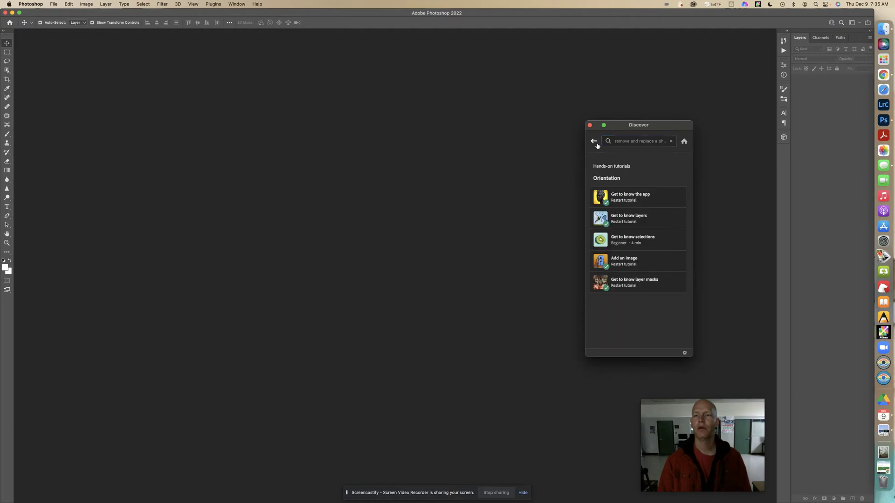
{"action": "left_click", "coordinate": [594, 141]}
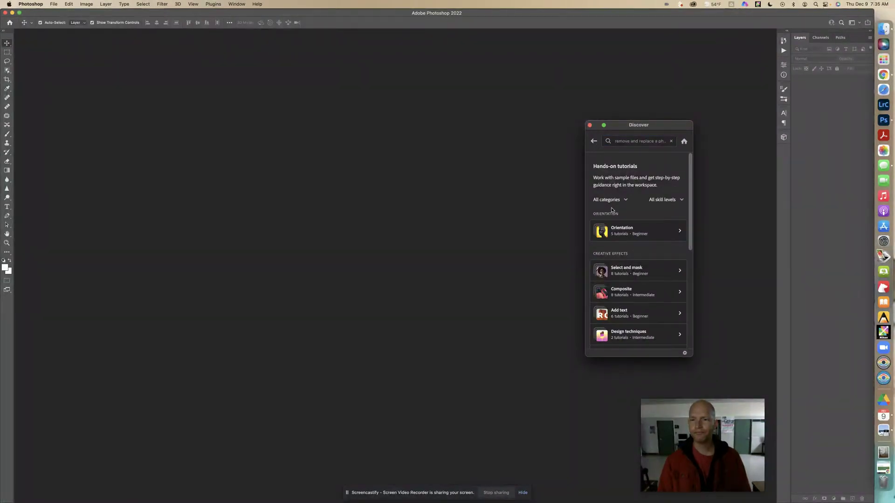
{"action": "left_click", "coordinate": [612, 204]}
{"action": "left_click", "coordinate": [614, 214]}
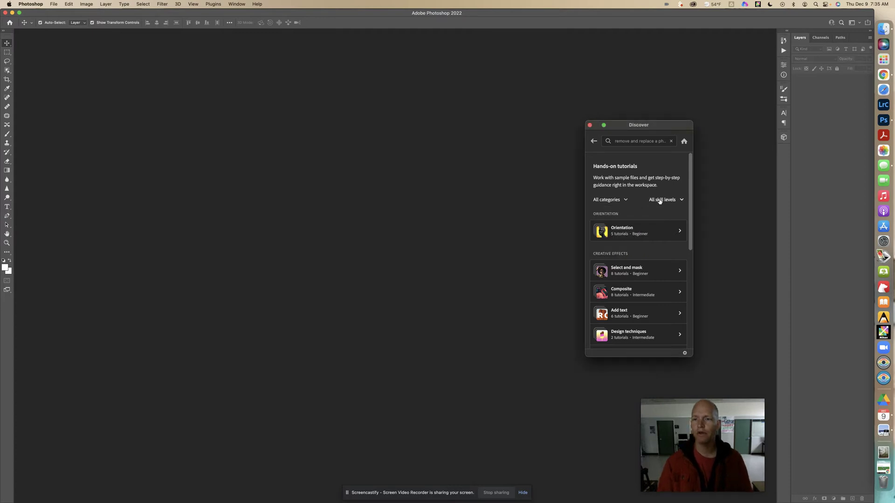
{"action": "left_click", "coordinate": [614, 233]}
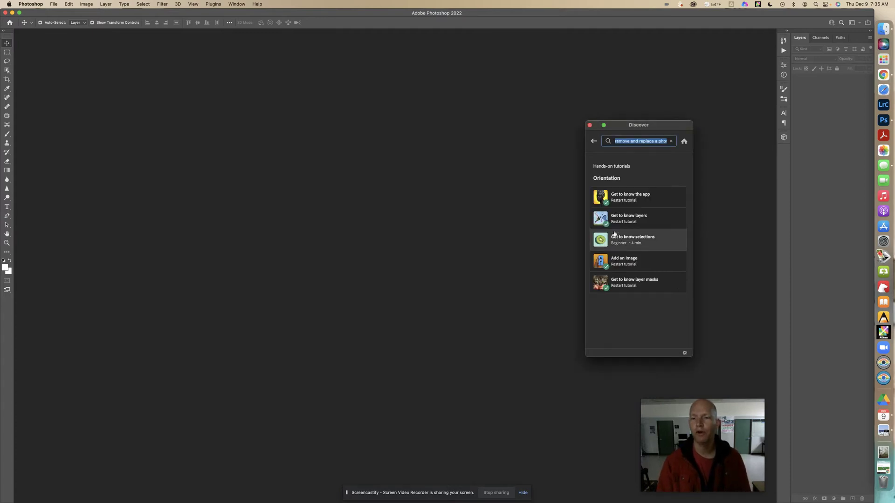
{"action": "left_click", "coordinate": [643, 261]}
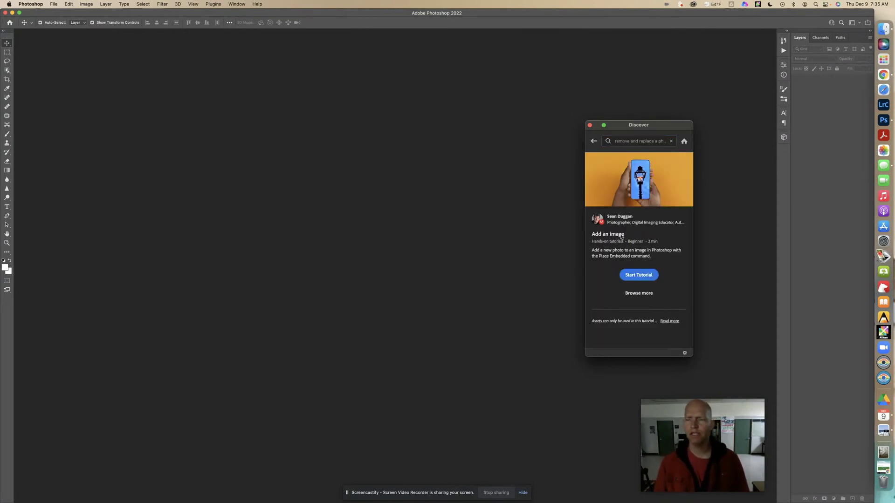
{"action": "left_click", "coordinate": [640, 276]}
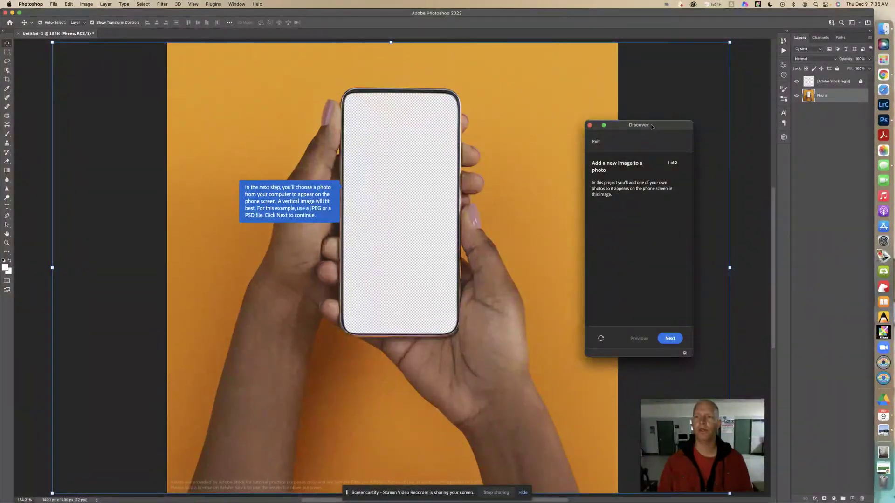
Hide the [Adobe Stock legal] layer and advance the tutorial to its Place Embedded step
{"action": "left_click_drag", "start_coordinate": [652, 126], "coordinate": [703, 164]}
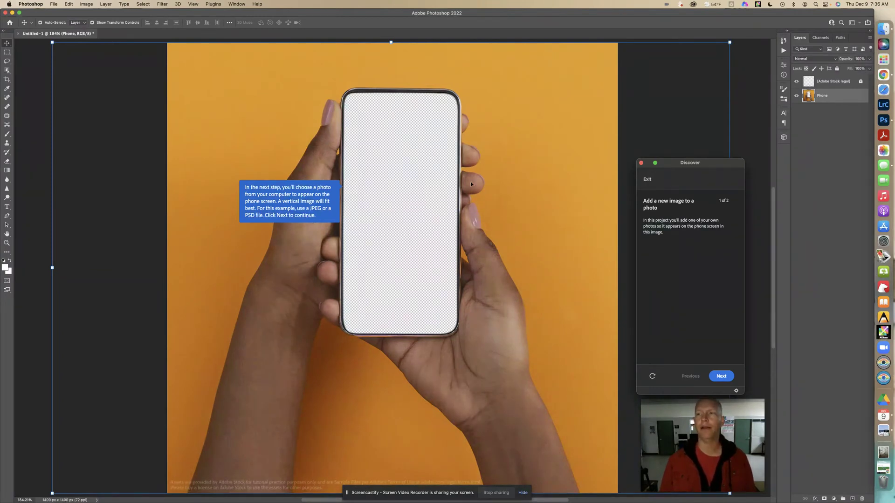
{"action": "left_click", "coordinate": [798, 84]}
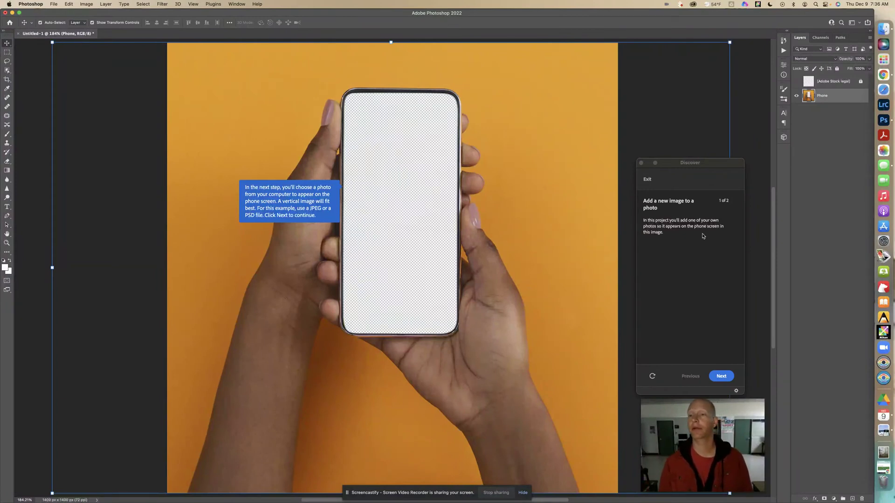
{"action": "left_click", "coordinate": [721, 377]}
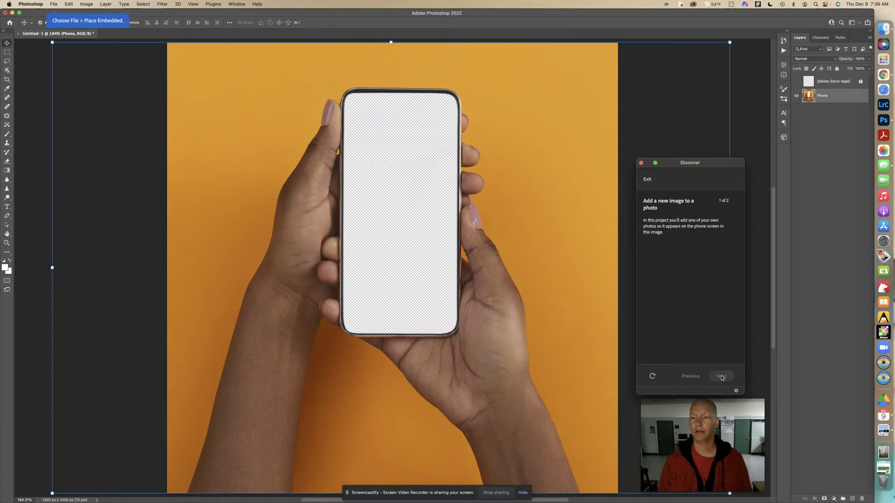
{"action": "left_click", "coordinate": [54, 4]}
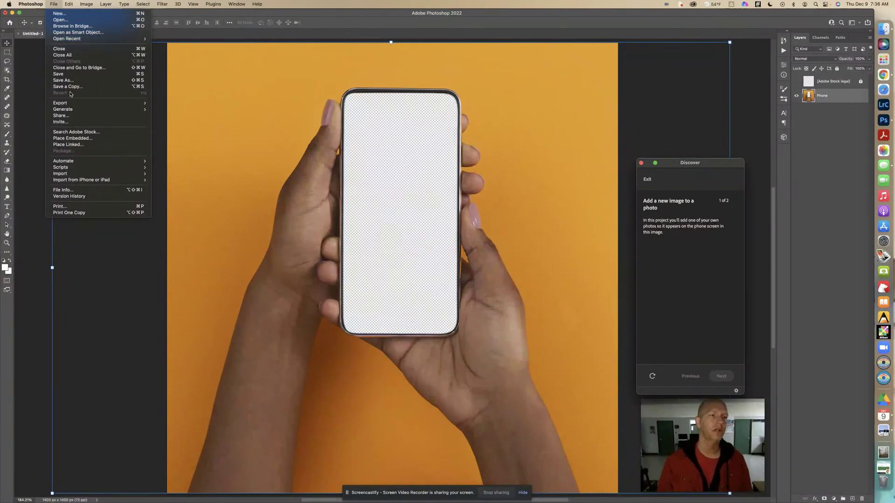
Place the 'We Soar With Pride' photo from Creative Cloud as an embedded layer
{"action": "left_click", "coordinate": [80, 139]}
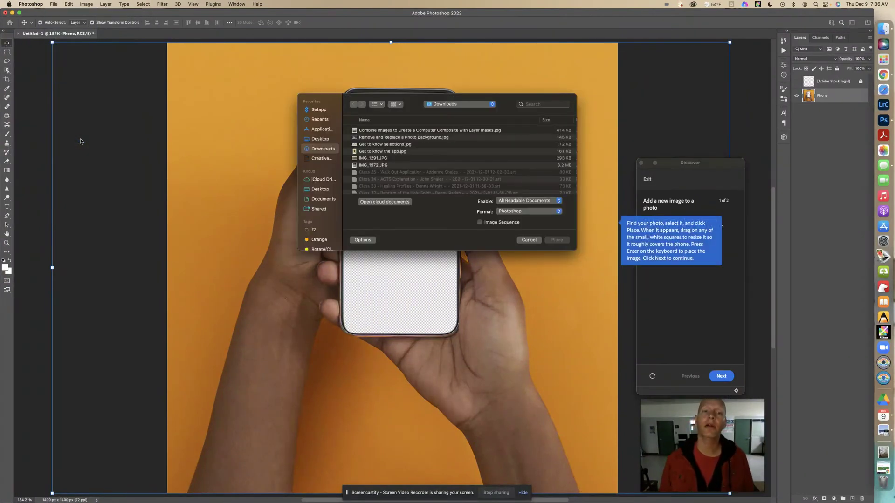
{"action": "left_click", "coordinate": [329, 180]}
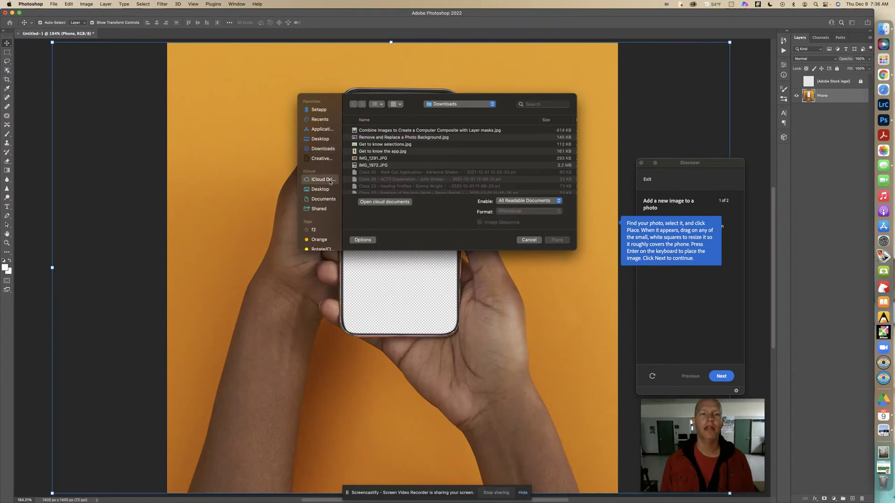
{"action": "left_click", "coordinate": [388, 205]}
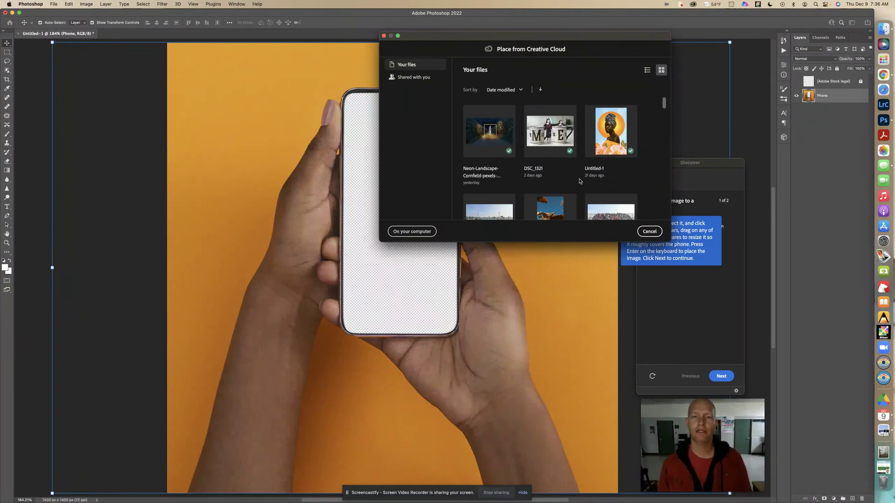
{"action": "scroll", "coordinate": [580, 181], "scroll_direction": "down", "scroll_amount": 3}
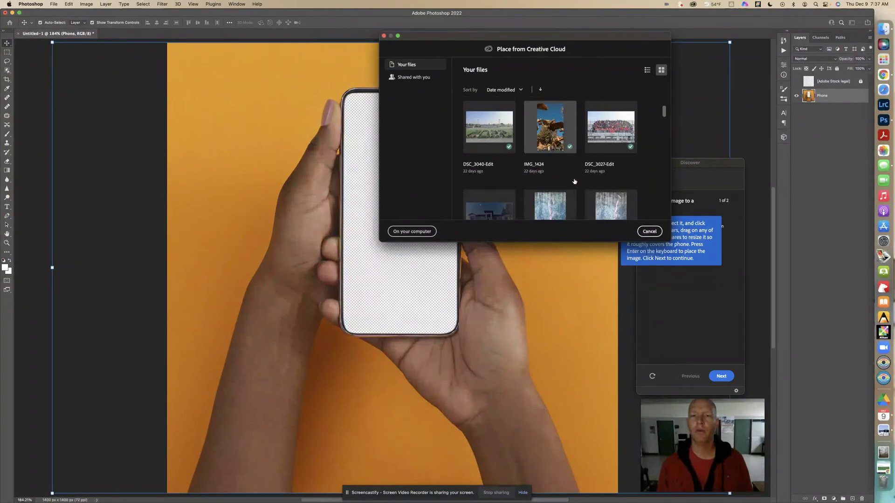
{"action": "scroll", "coordinate": [574, 182], "scroll_direction": "down", "scroll_amount": 3}
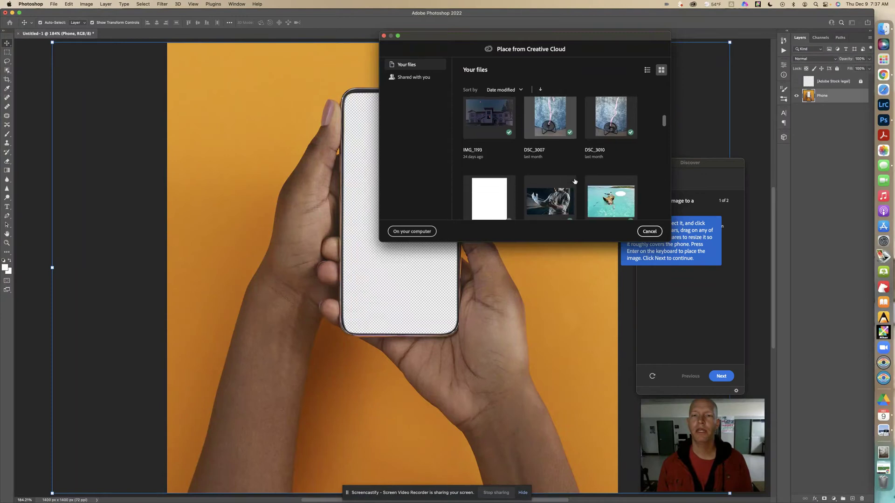
{"action": "scroll", "coordinate": [575, 182], "scroll_direction": "down", "scroll_amount": 10}
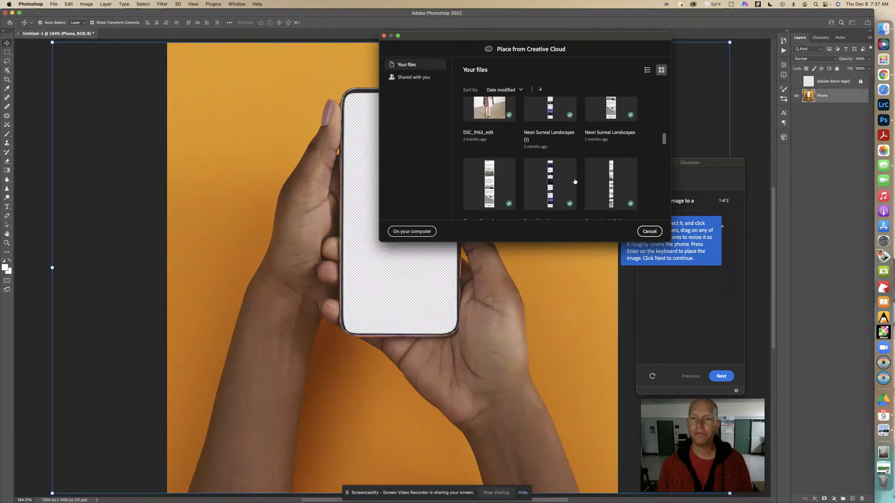
{"action": "scroll", "coordinate": [575, 181], "scroll_direction": "down", "scroll_amount": 8}
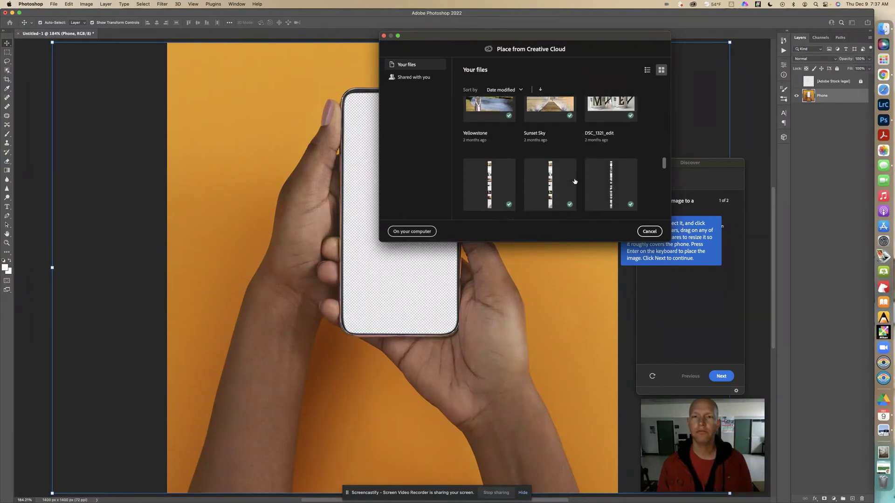
{"action": "scroll", "coordinate": [575, 181], "scroll_direction": "down", "scroll_amount": 10}
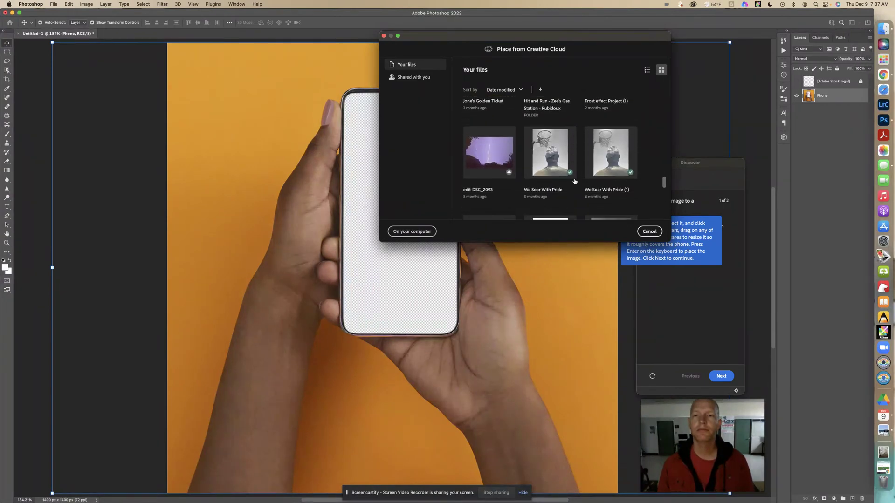
{"action": "scroll", "coordinate": [574, 182], "scroll_direction": "down", "scroll_amount": 1}
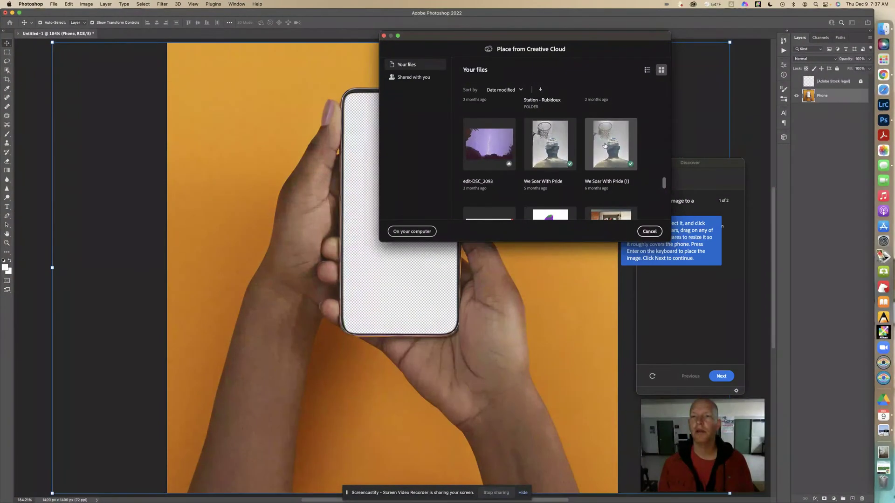
{"action": "double_click", "coordinate": [544, 143]}
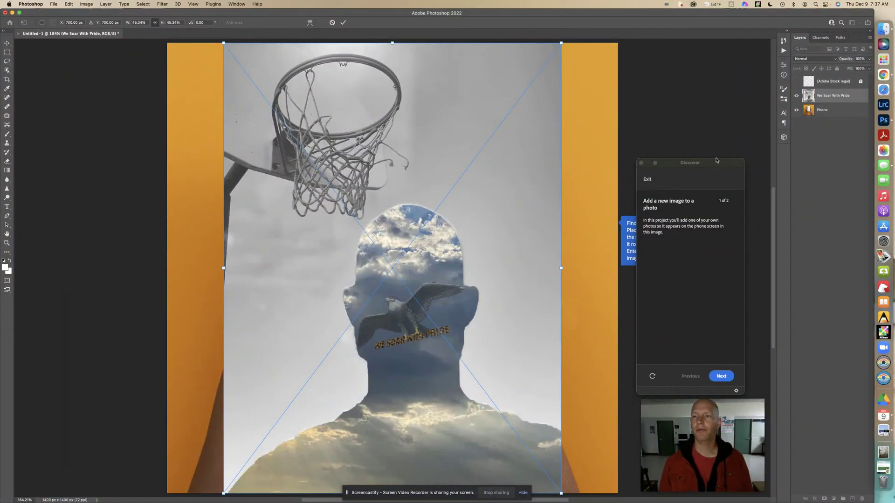
Scale the placed photo to roughly phone size over the phone and commit the transform
{"action": "left_click_drag", "start_coordinate": [718, 162], "coordinate": [836, 149]}
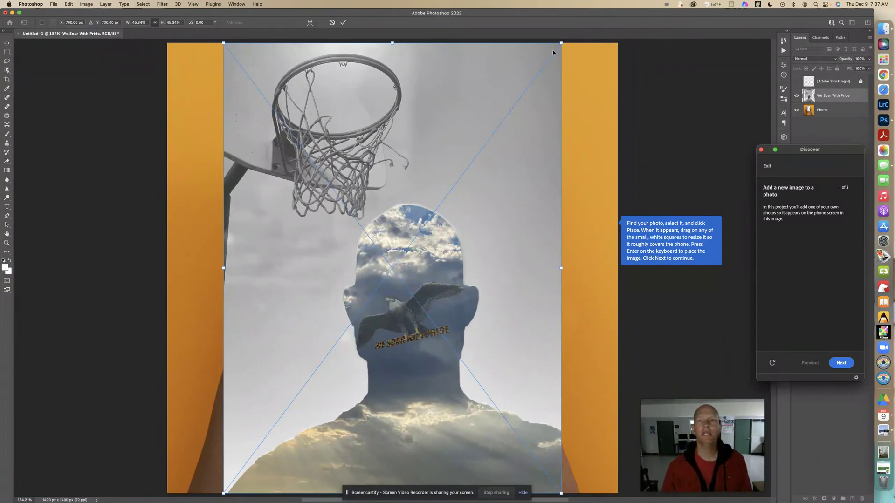
{"action": "left_click_drag", "start_coordinate": [561, 43], "coordinate": [413, 180]}
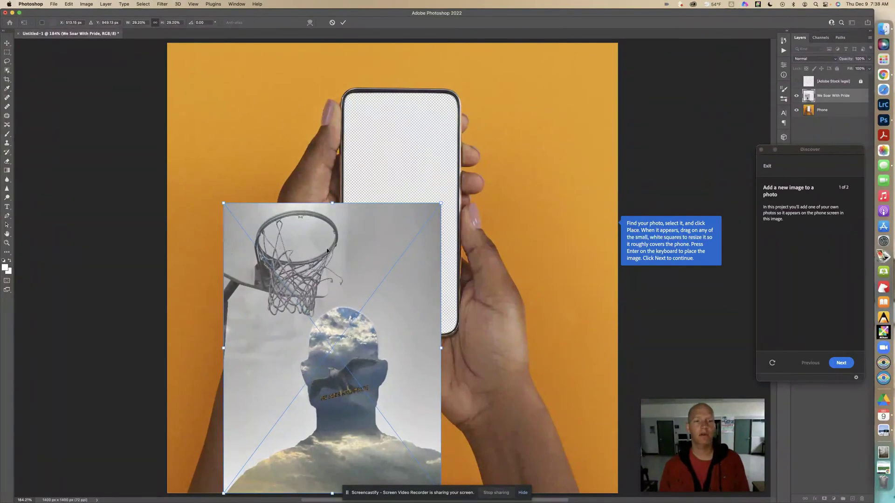
{"action": "left_click_drag", "start_coordinate": [326, 250], "coordinate": [416, 136]}
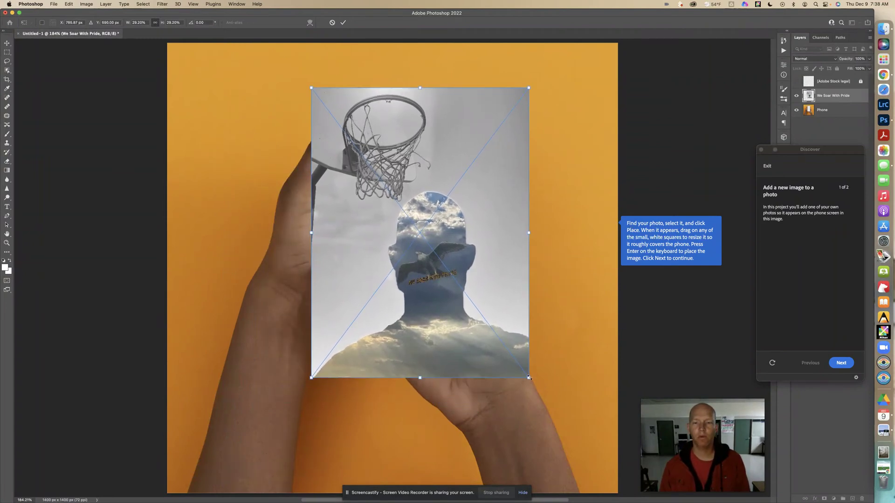
{"action": "left_click_drag", "start_coordinate": [525, 374], "coordinate": [474, 333]}
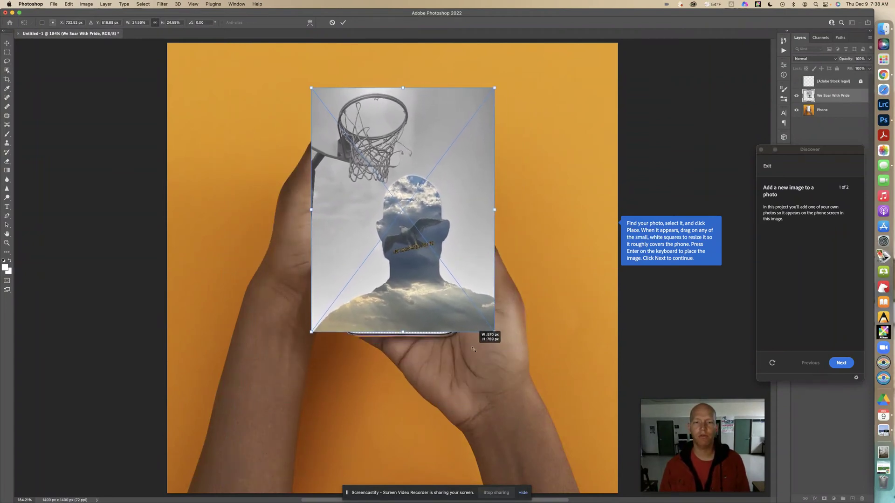
{"action": "left_click_drag", "start_coordinate": [474, 349], "coordinate": [481, 360]}
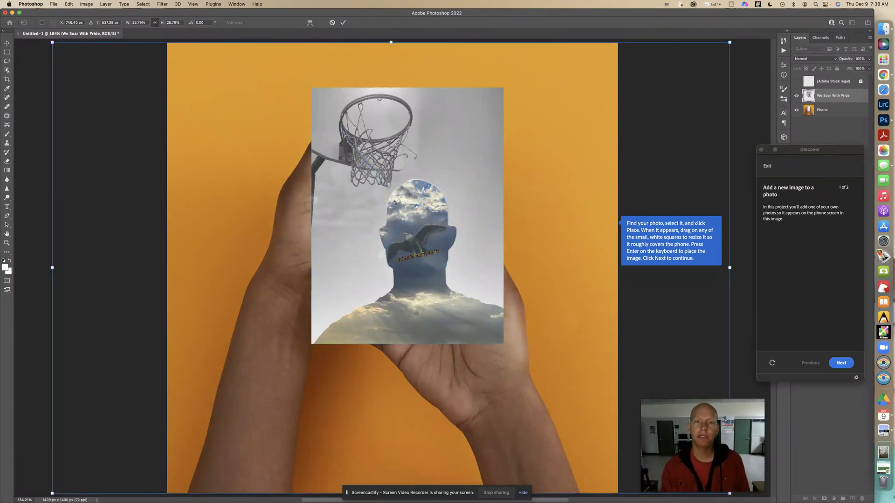
{"action": "key", "text": "Return"}
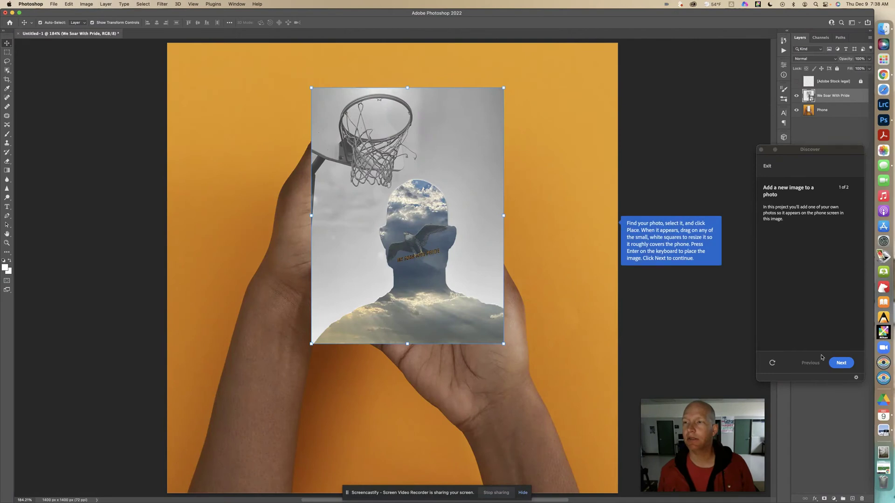
{"action": "left_click", "coordinate": [839, 365]}
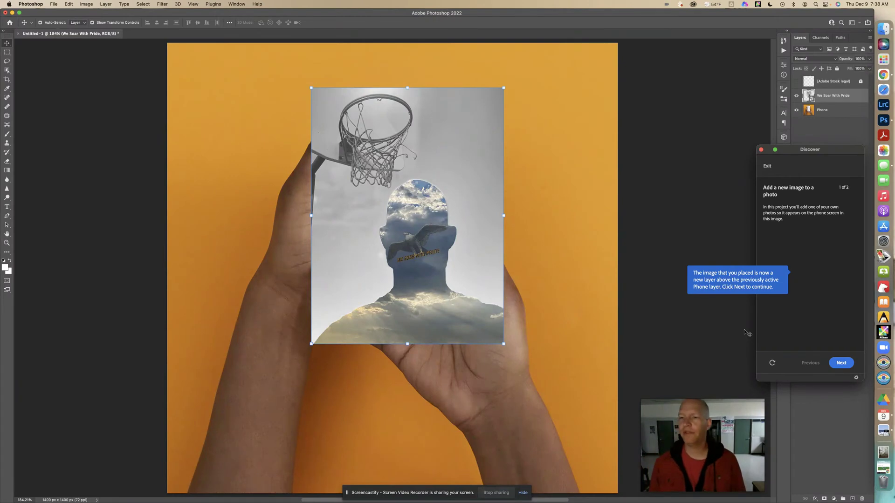
Advance the tutorial to step 2 of 2 and move its panel aside
{"action": "left_click", "coordinate": [842, 363]}
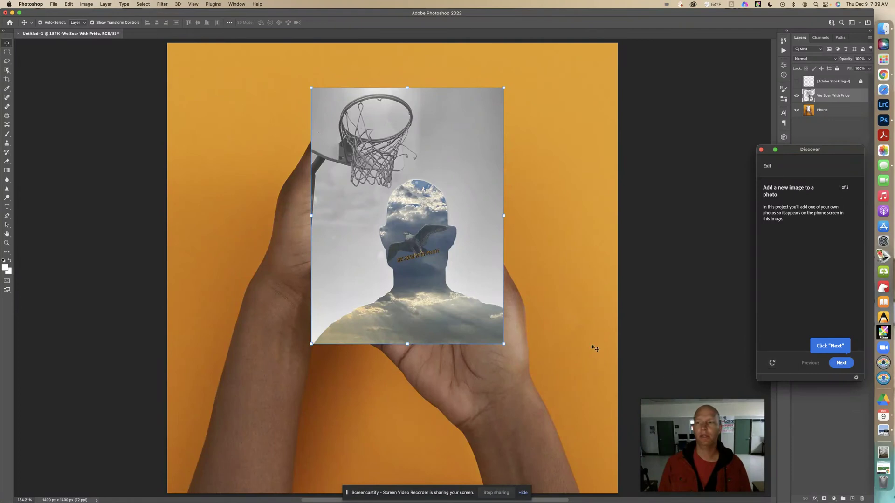
{"action": "left_click", "coordinate": [838, 363]}
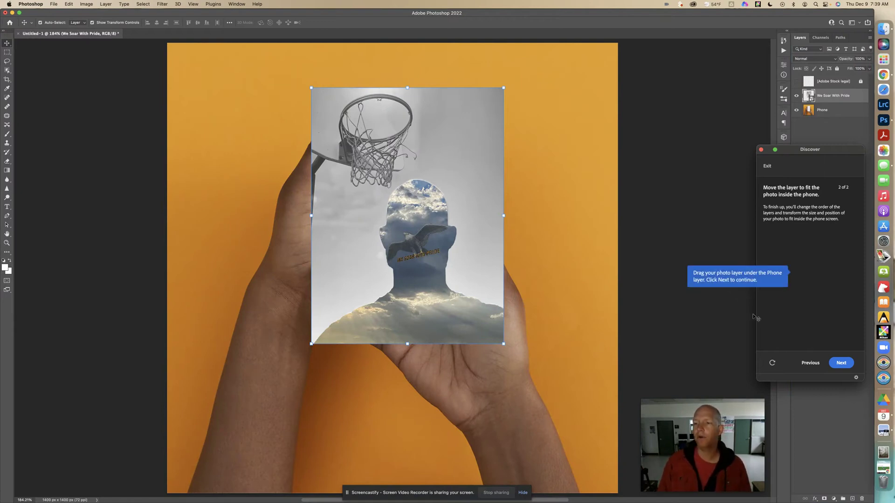
{"action": "left_click_drag", "start_coordinate": [839, 152], "coordinate": [731, 147]}
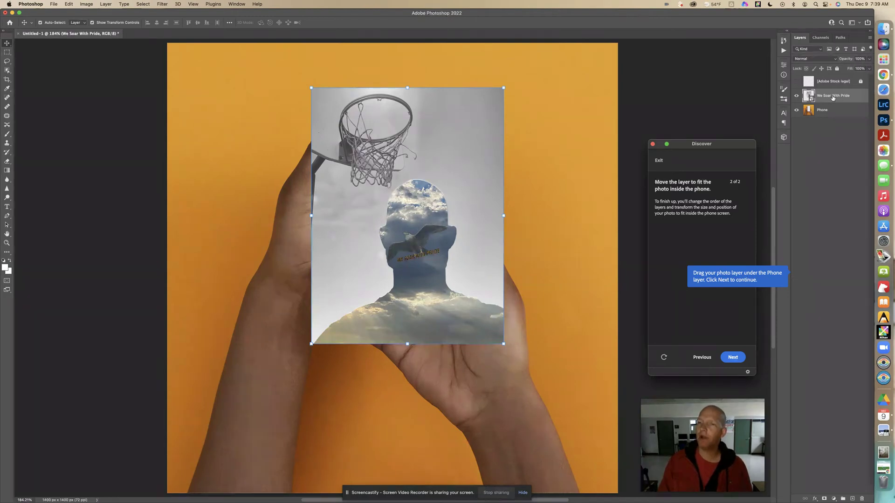
Move the We Soar With Pride layer below the Phone layer and continue the tutorial
{"action": "left_click_drag", "start_coordinate": [833, 97], "coordinate": [831, 115]}
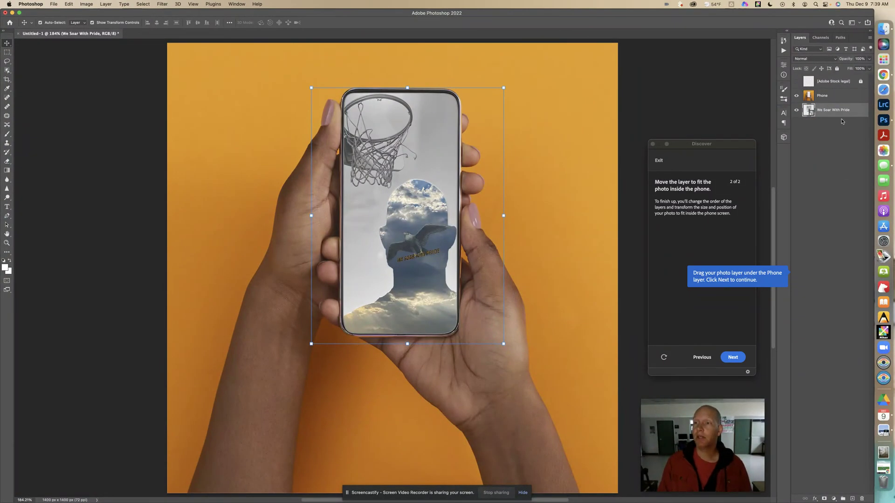
{"action": "left_click", "coordinate": [734, 360]}
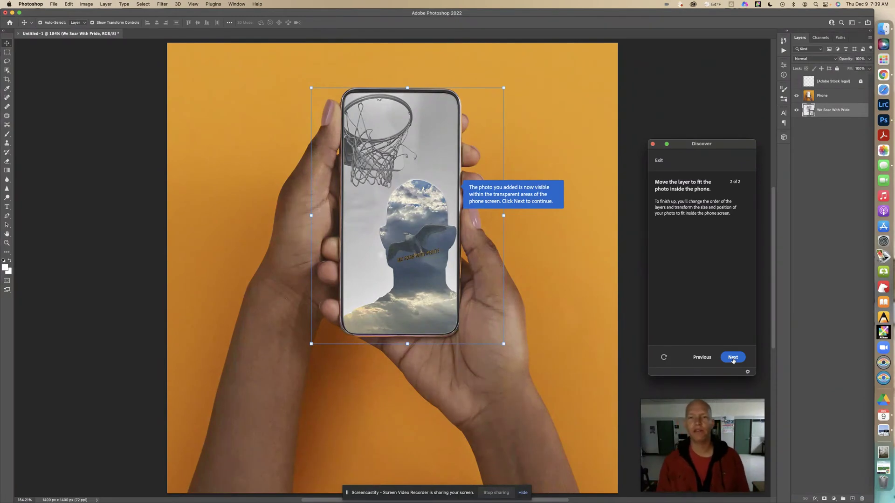
{"action": "left_click", "coordinate": [733, 358]}
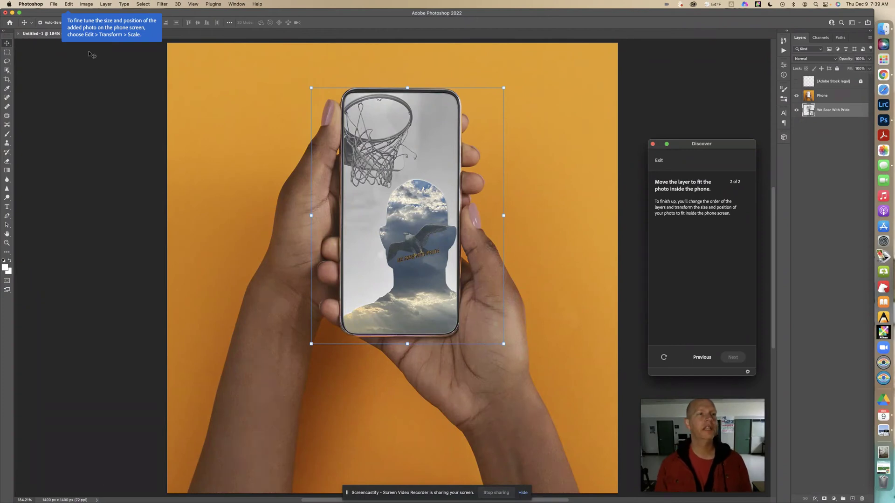
With Edit > Transform > Scale, shrink the photo to about 24.63% and shift it to fill the phone screen
{"action": "left_click", "coordinate": [69, 4]}
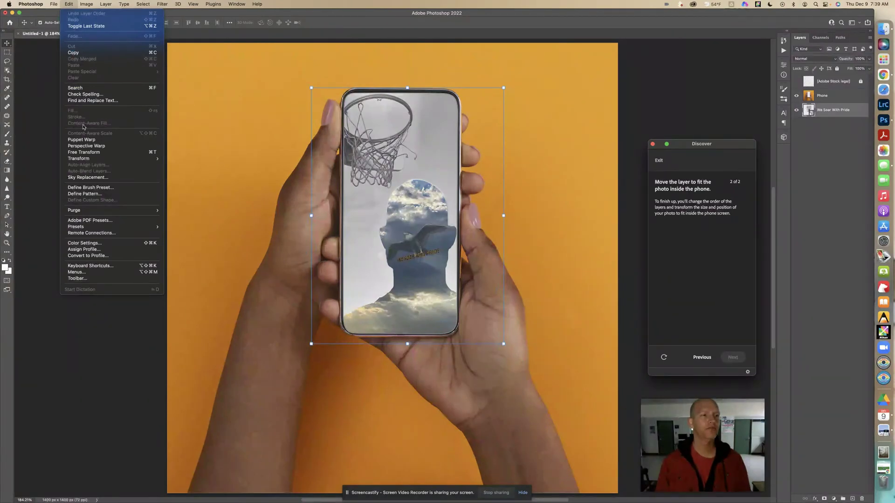
{"action": "mouse_move", "coordinate": [102, 159]}
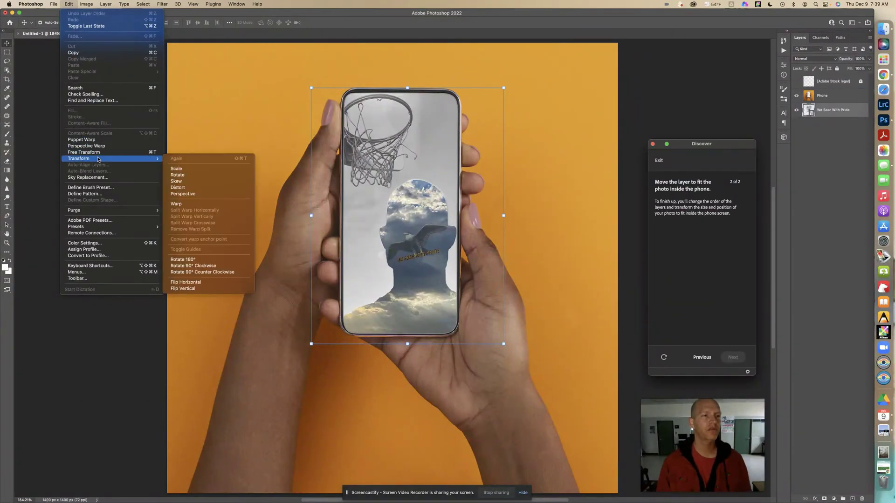
{"action": "left_click", "coordinate": [182, 169]}
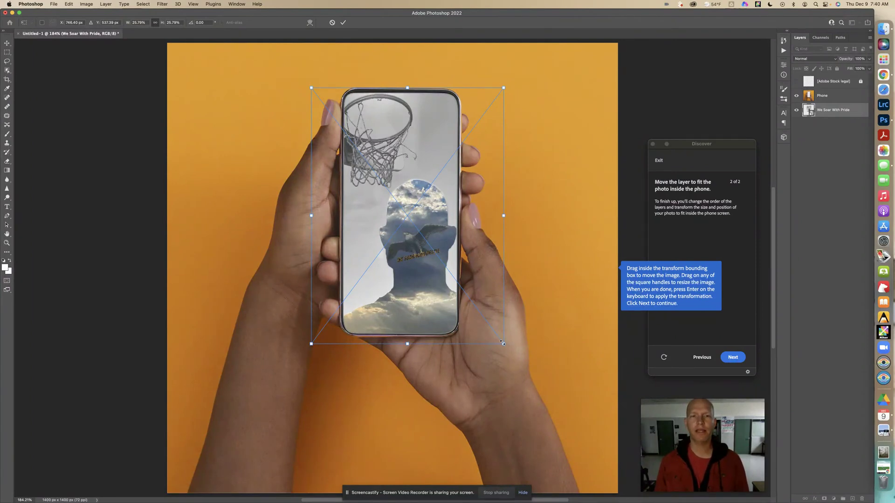
{"action": "left_click_drag", "start_coordinate": [503, 342], "coordinate": [500, 334]}
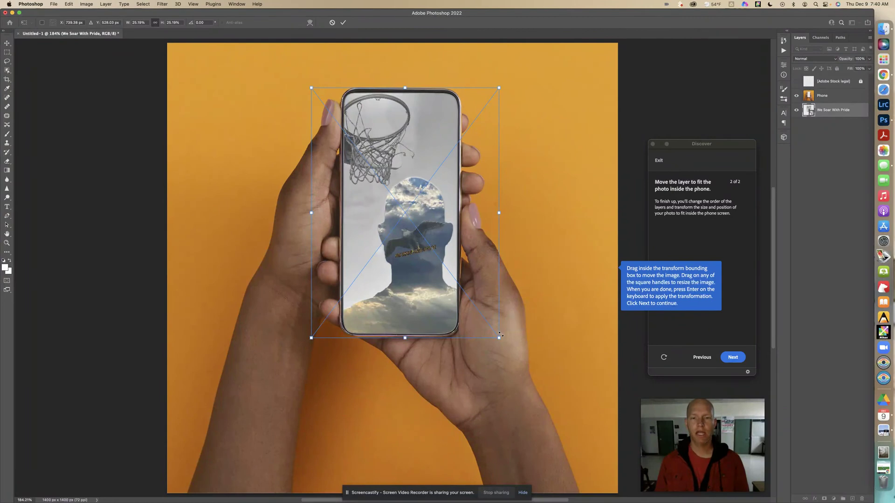
{"action": "left_click_drag", "start_coordinate": [390, 215], "coordinate": [391, 215]}
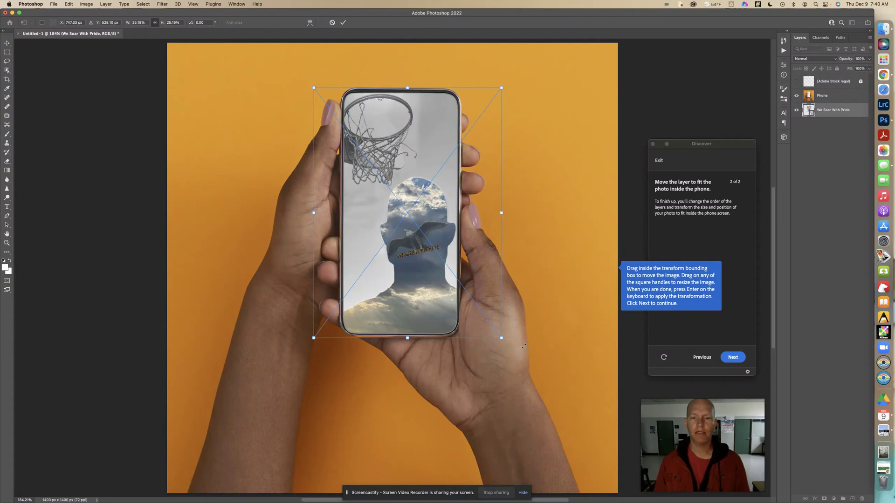
{"action": "left_click_drag", "start_coordinate": [501, 337], "coordinate": [499, 336]}
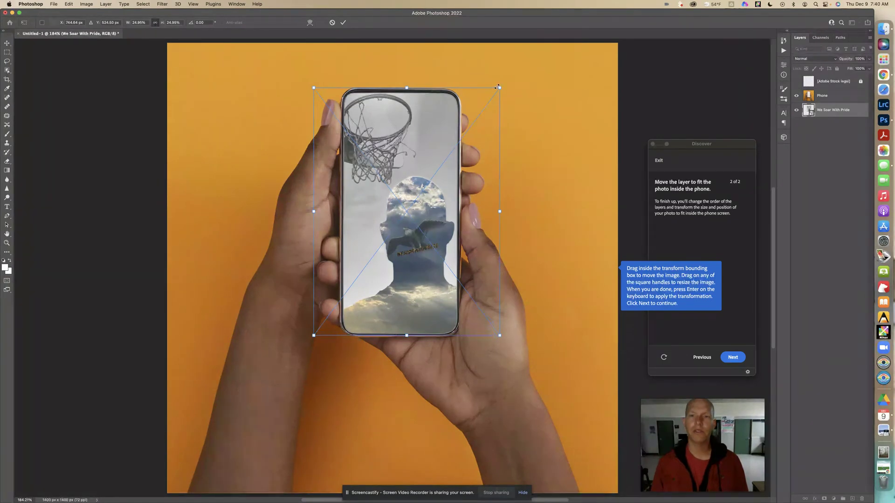
{"action": "mouse_move", "coordinate": [499, 88]}
{"action": "left_mouse_down"}
{"action": "mouse_move", "coordinate": [490, 104]}
{"action": "mouse_move", "coordinate": [497, 91]}
{"action": "left_mouse_up"}
{"action": "left_click_drag", "start_coordinate": [443, 131], "coordinate": [447, 128]}
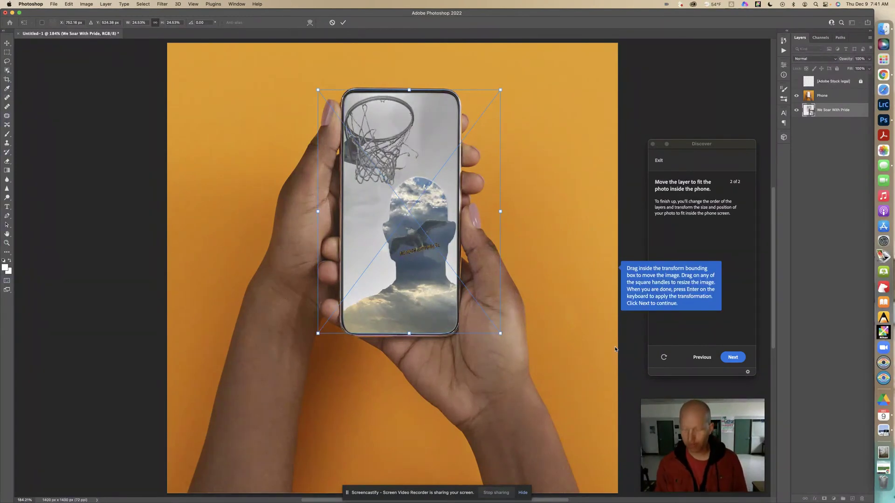
Apply the photo's scaling and advance the tutorial to its completion summary
{"action": "key", "text": "Return"}
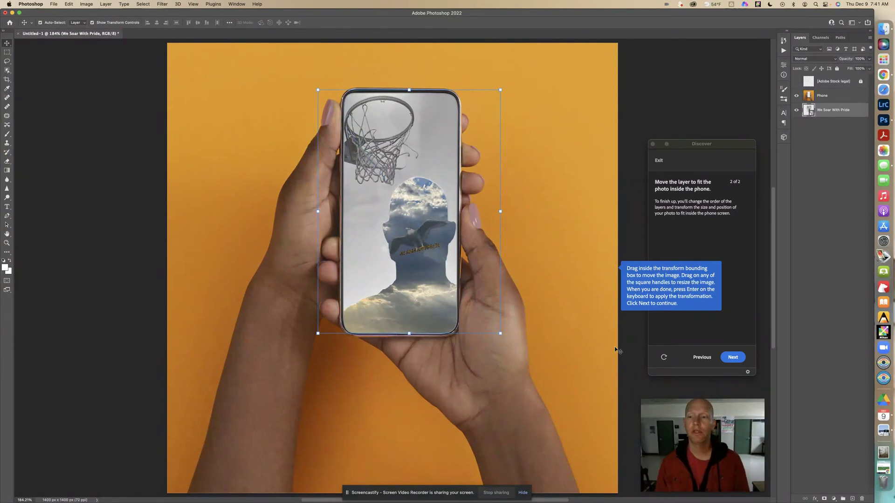
{"action": "left_click", "coordinate": [730, 358]}
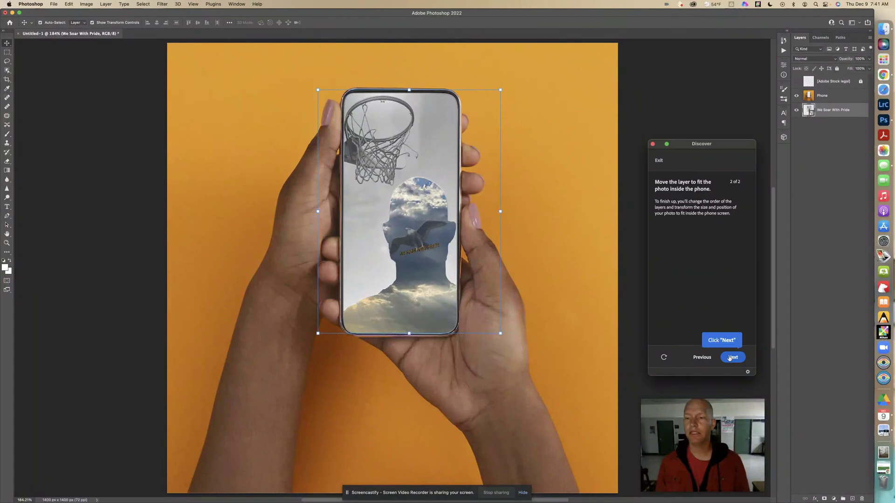
{"action": "left_click", "coordinate": [730, 357]}
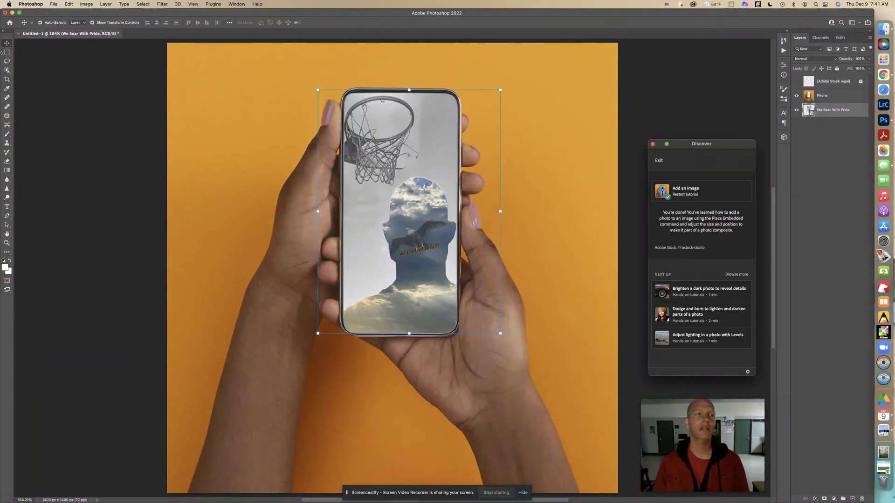
{"action": "left_click", "coordinate": [114, 89]}
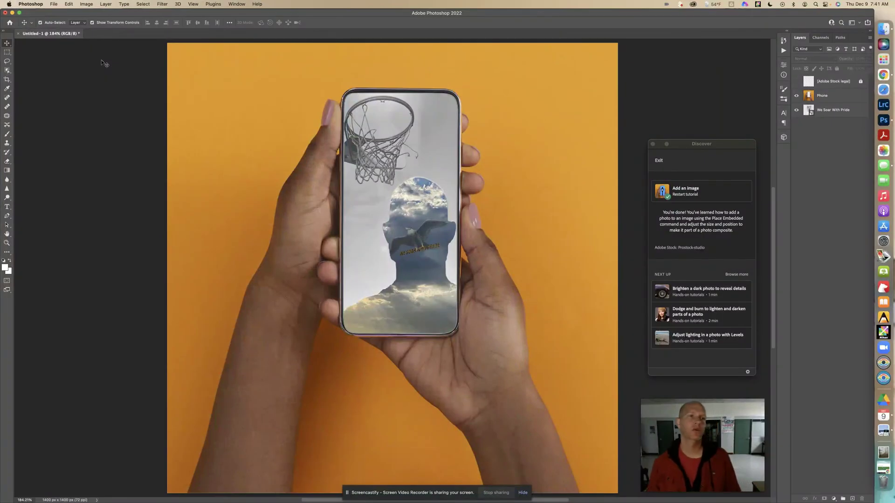
Resize the image to 1000 × 1000 px at 72 ppi and fit it on screen
{"action": "left_click", "coordinate": [87, 4]}
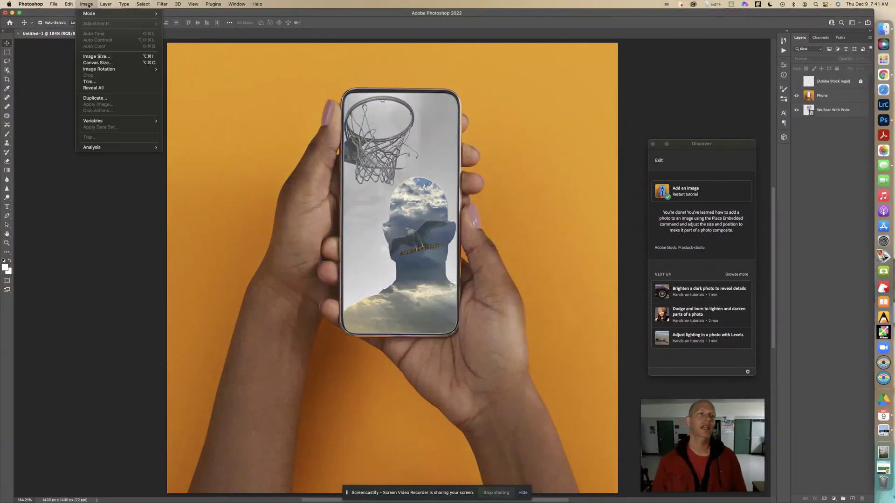
{"action": "left_click", "coordinate": [96, 57]}
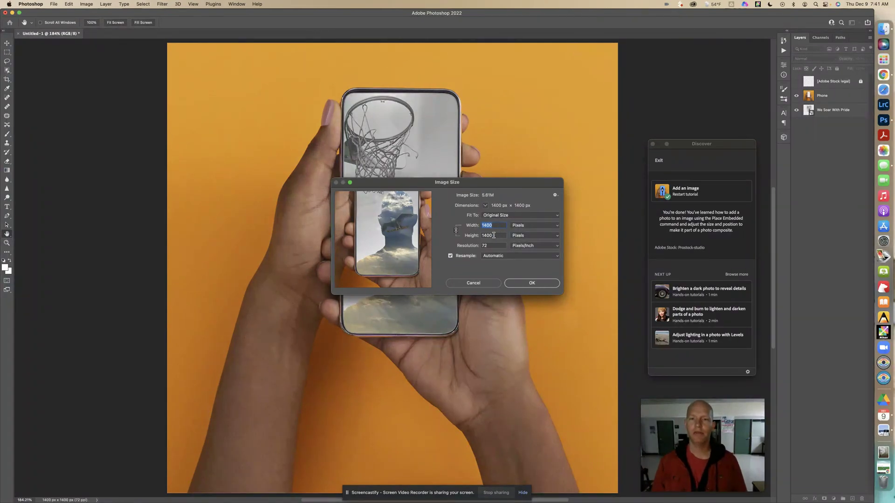
{"action": "type", "text": "1000"}
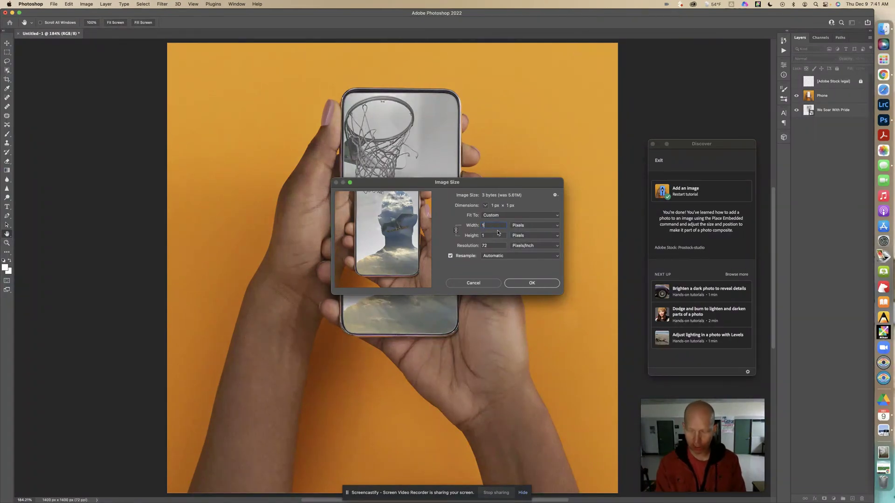
{"action": "left_click", "coordinate": [526, 282]}
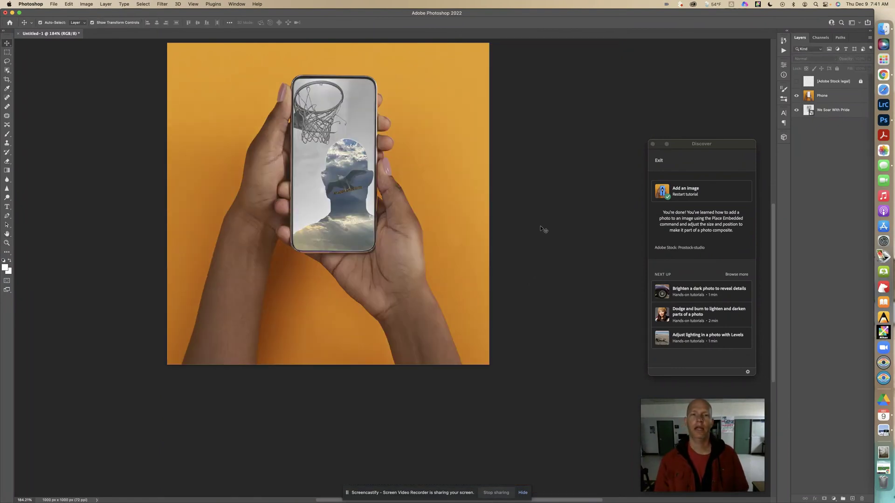
{"action": "left_click", "coordinate": [6, 234]}
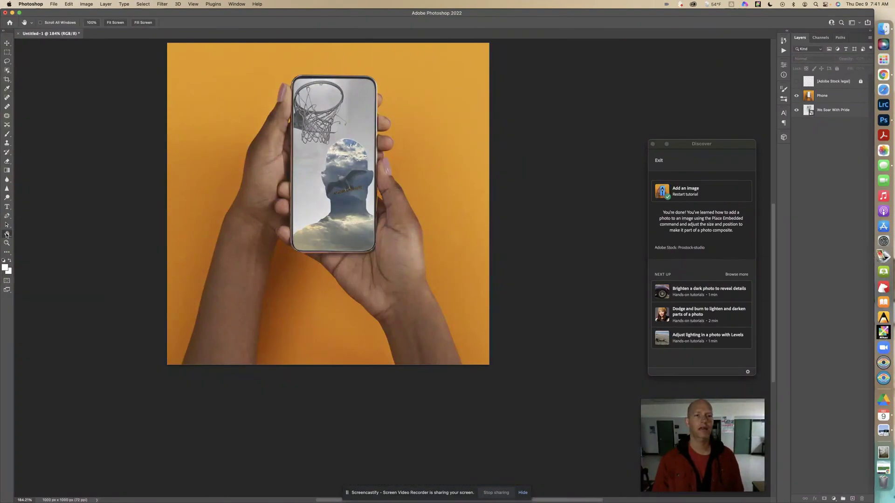
{"action": "double_click", "coordinate": [6, 234]}
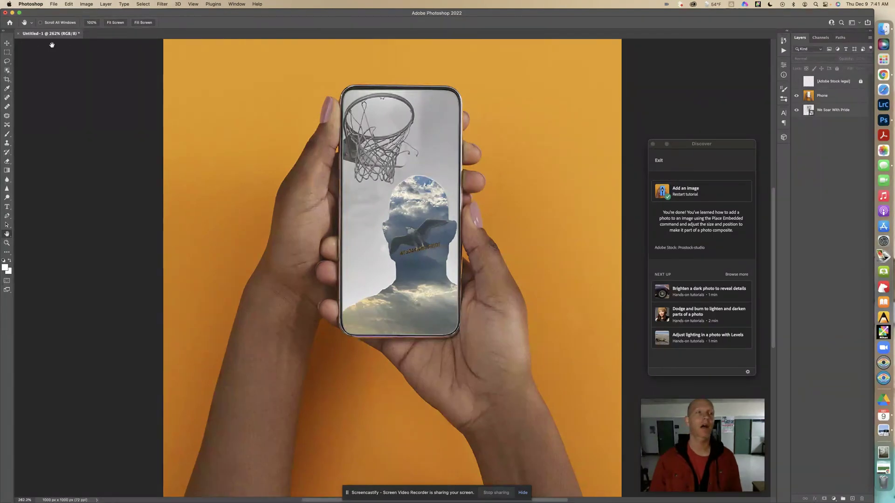
Start File > Save a Copy and choose to save it on this computer
{"action": "left_click", "coordinate": [53, 4]}
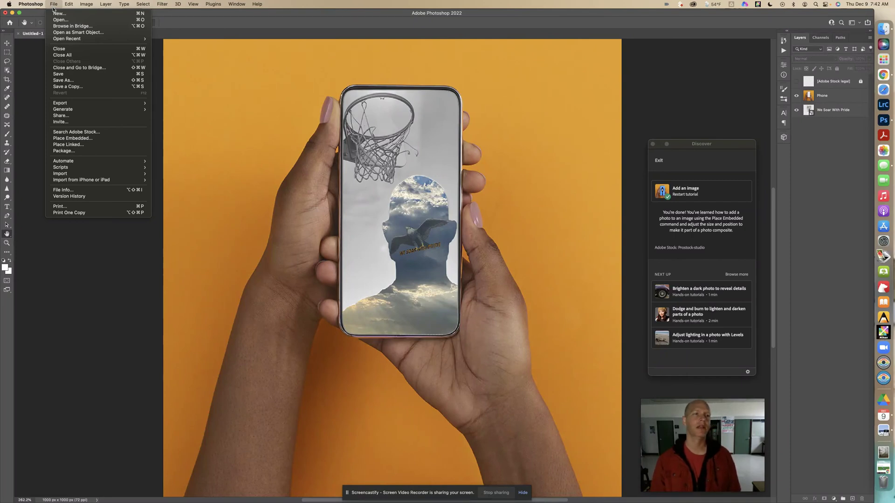
{"action": "left_click", "coordinate": [76, 87]}
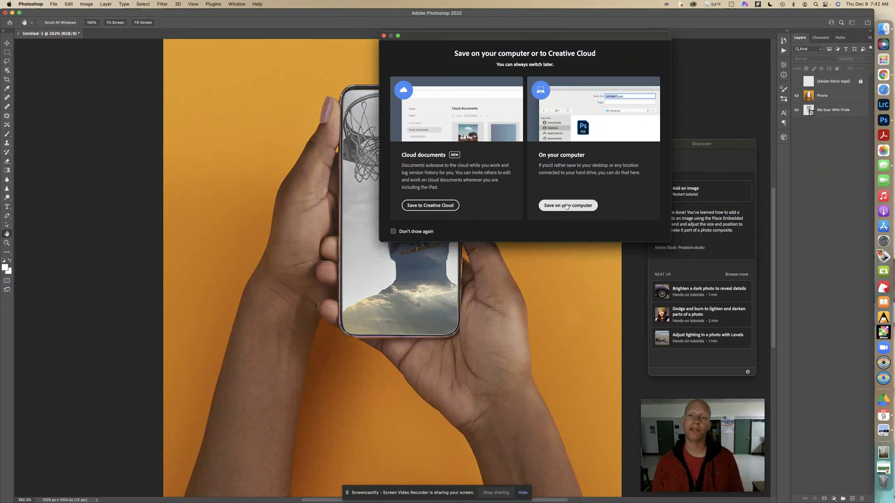
{"action": "left_click", "coordinate": [566, 205]}
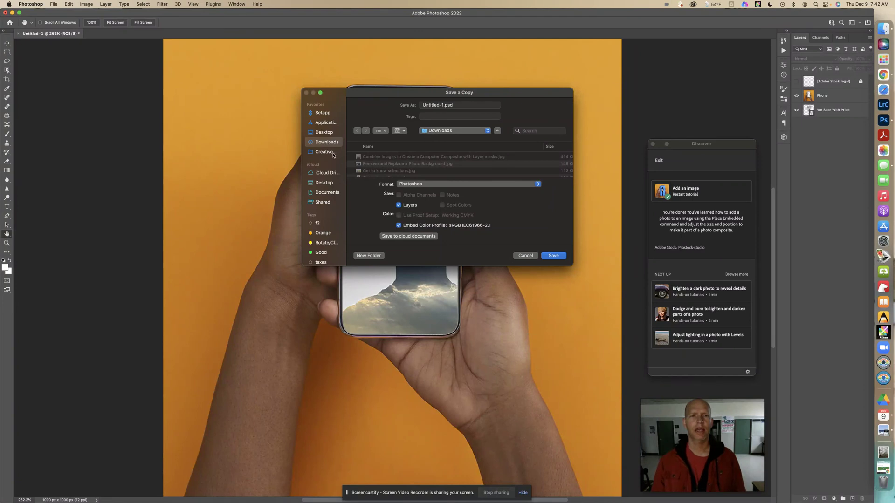
Name the copy 'Add an image', set the format to JPEG, and save it to Downloads
{"action": "left_click", "coordinate": [443, 105]}
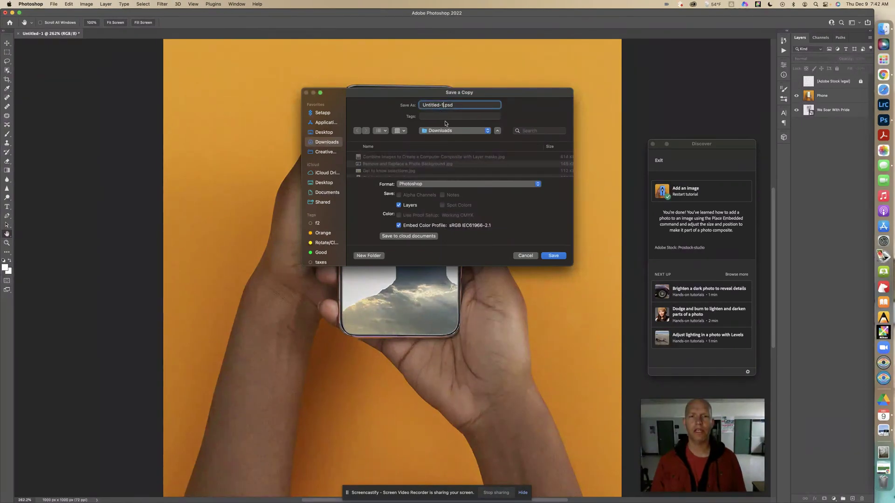
{"action": "key", "text": "BackSpace"}
{"action": "key", "text": "BackSpace"}
{"action": "key", "text": "BackSpace"}
{"action": "key", "text": "BackSpace"}
{"action": "key", "text": "BackSpace"}
{"action": "key", "text": "BackSpace"}
{"action": "key", "text": "BackSpace"}
{"action": "key", "text": "BackSpace"}
{"action": "key", "text": "BackSpace"}
{"action": "key", "text": "BackSpace"}
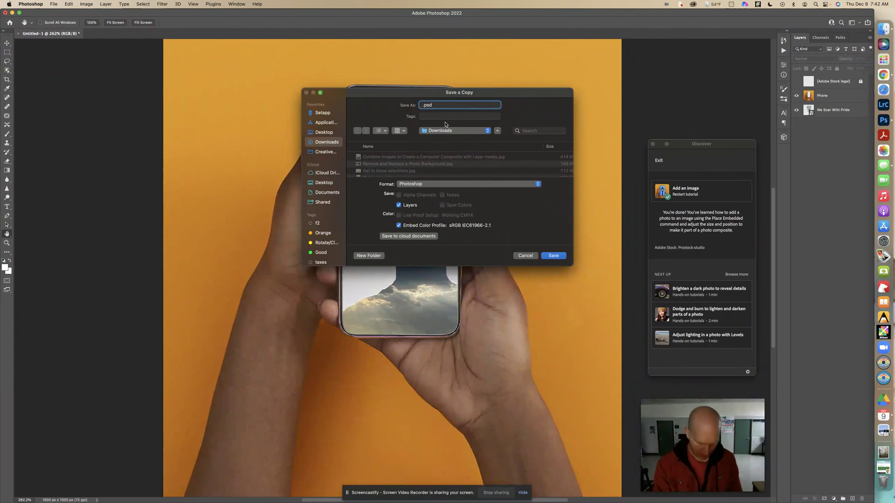
{"action": "type", "text": "Add an "}
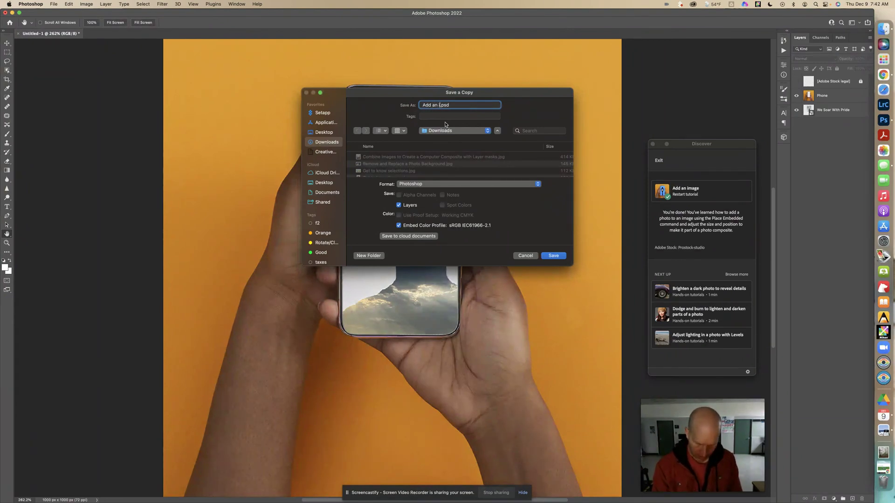
{"action": "type", "text": "image"}
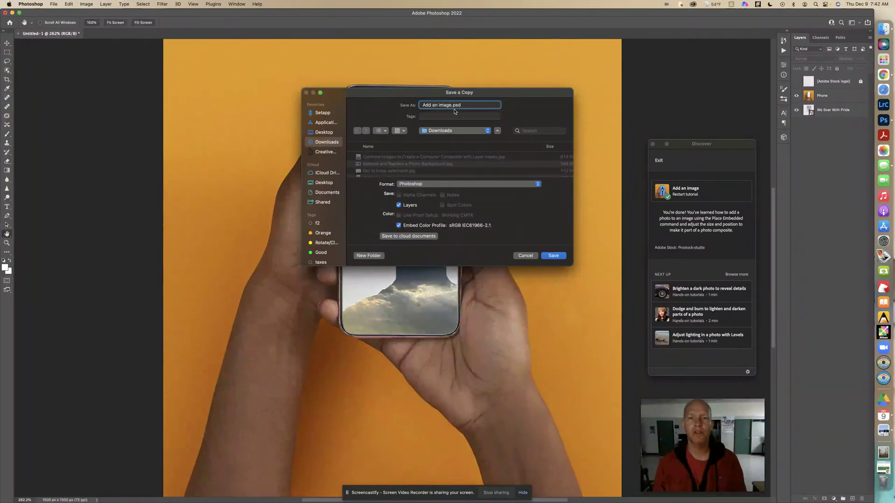
{"action": "left_click", "coordinate": [454, 184]}
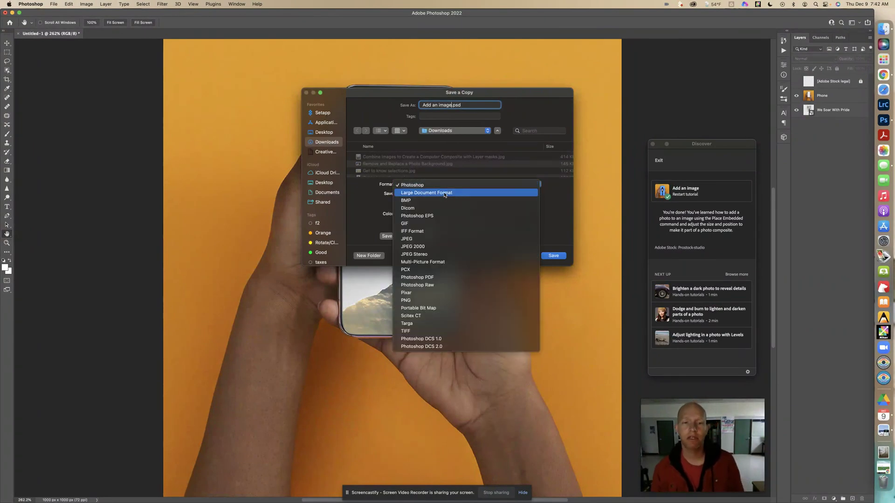
{"action": "left_click", "coordinate": [433, 186]}
{"action": "left_click", "coordinate": [433, 186]}
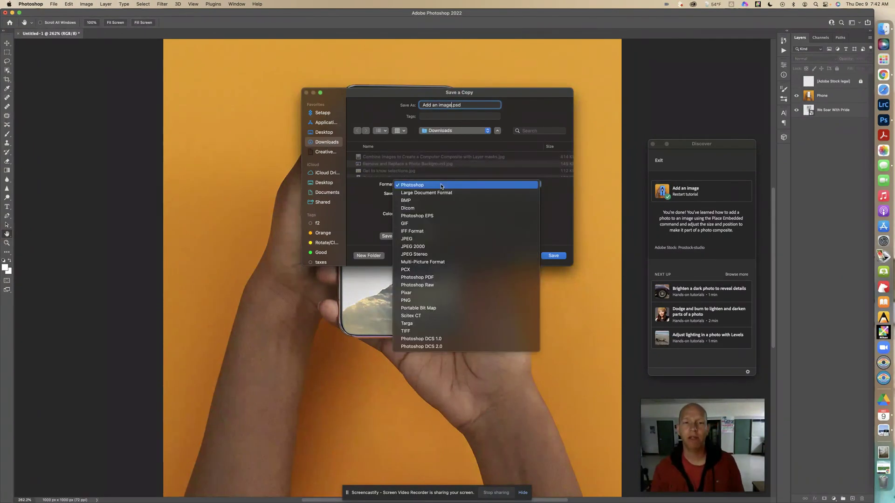
{"action": "left_click", "coordinate": [437, 239]}
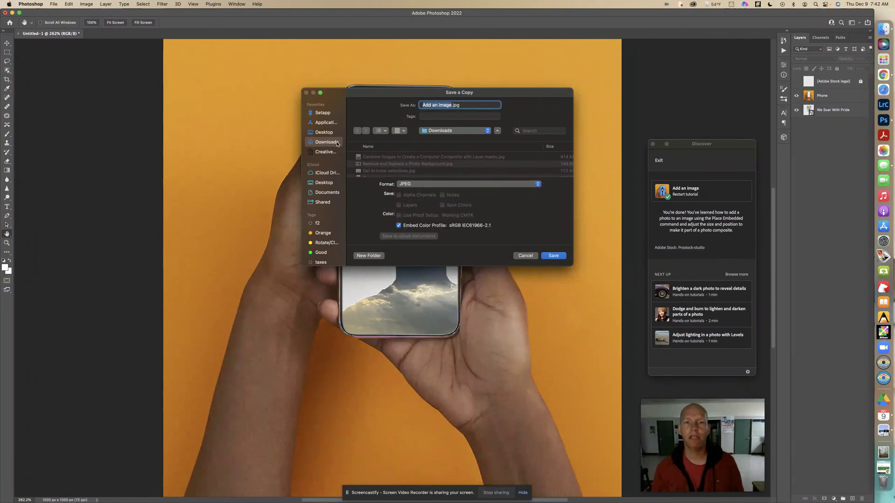
{"action": "left_click", "coordinate": [551, 257]}
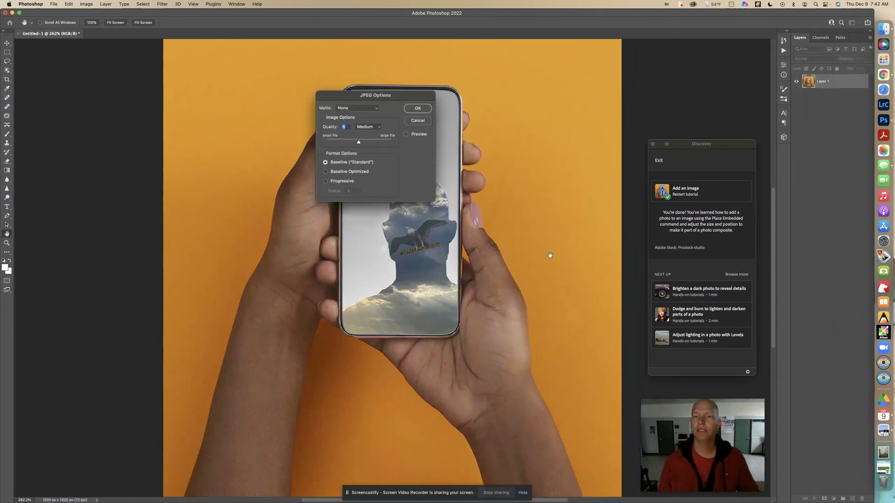
Accept the JPEG Options at Quality 6 (Medium, Baseline Standard), then switch back to Chrome
{"action": "left_click", "coordinate": [420, 110]}
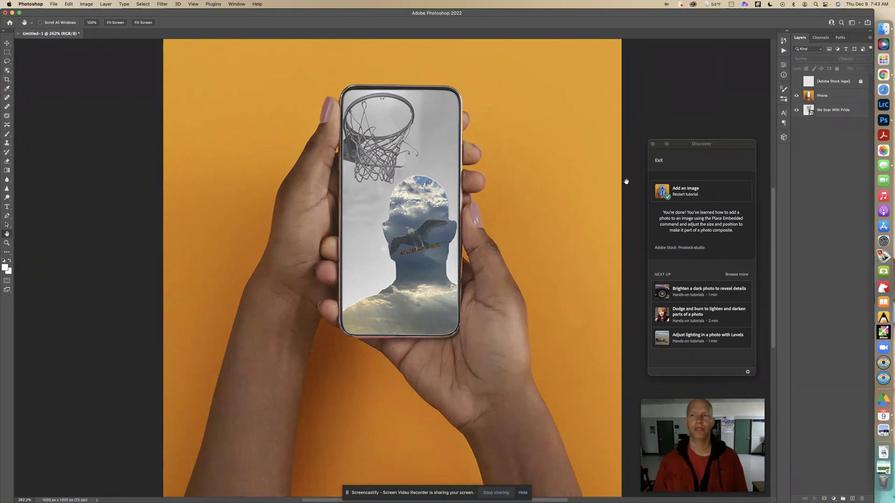
{"action": "left_click", "coordinate": [884, 76]}
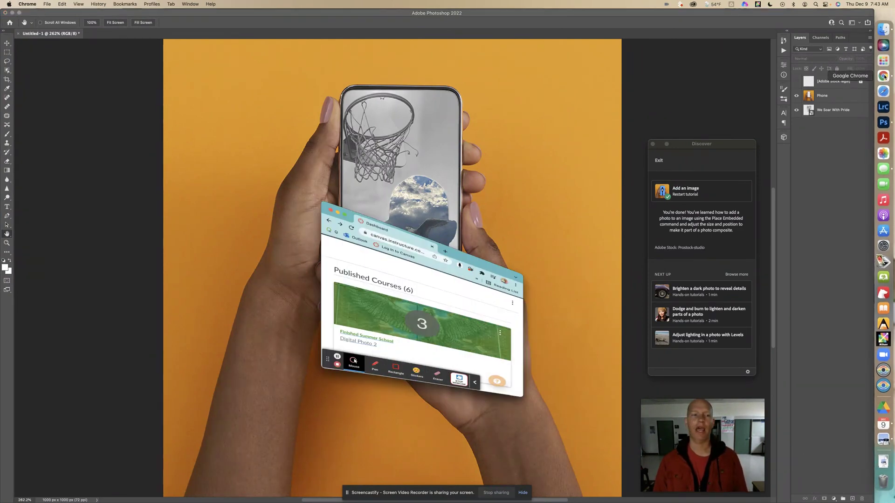